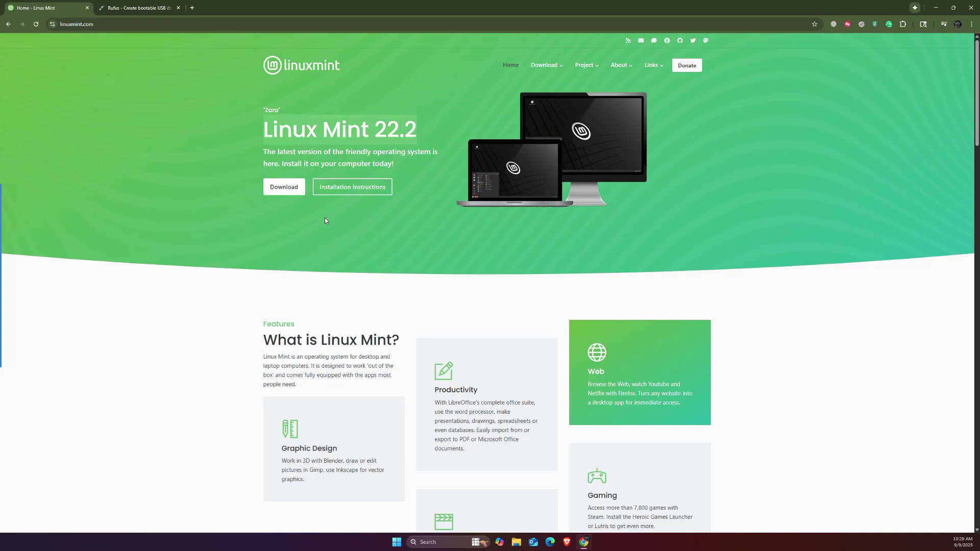
# Step: Open the Linux Mint download page, then look over the Rufus website's heading
pyautogui.click(285, 188)
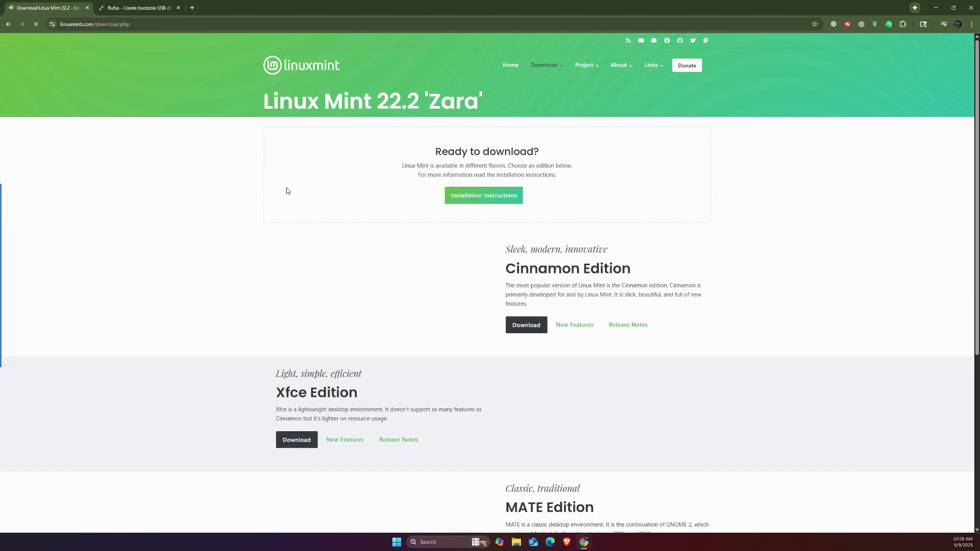
pyautogui.scroll(-1, 464, 224)
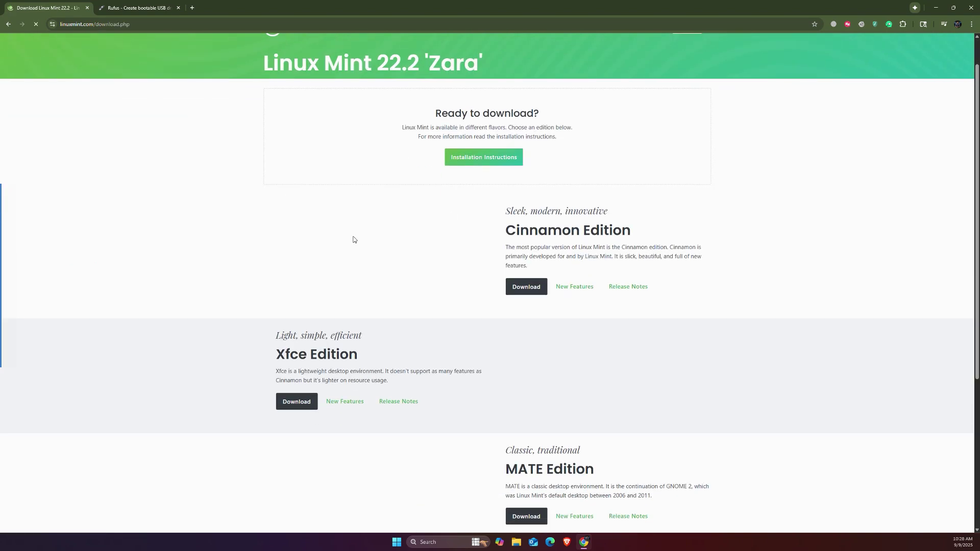
pyautogui.click(136, 7)
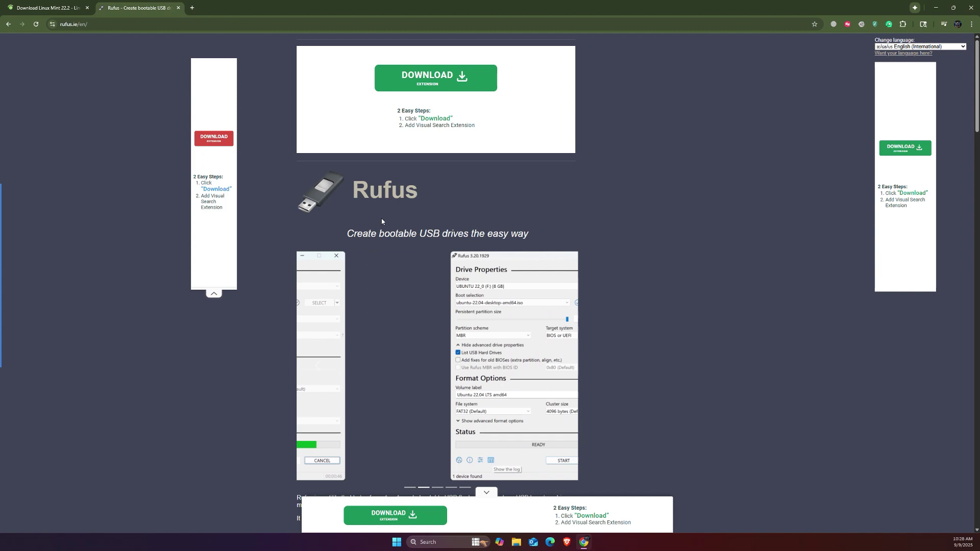
pyautogui.moveTo(347, 181); pyautogui.dragTo(471, 198)
pyautogui.click(389, 166)
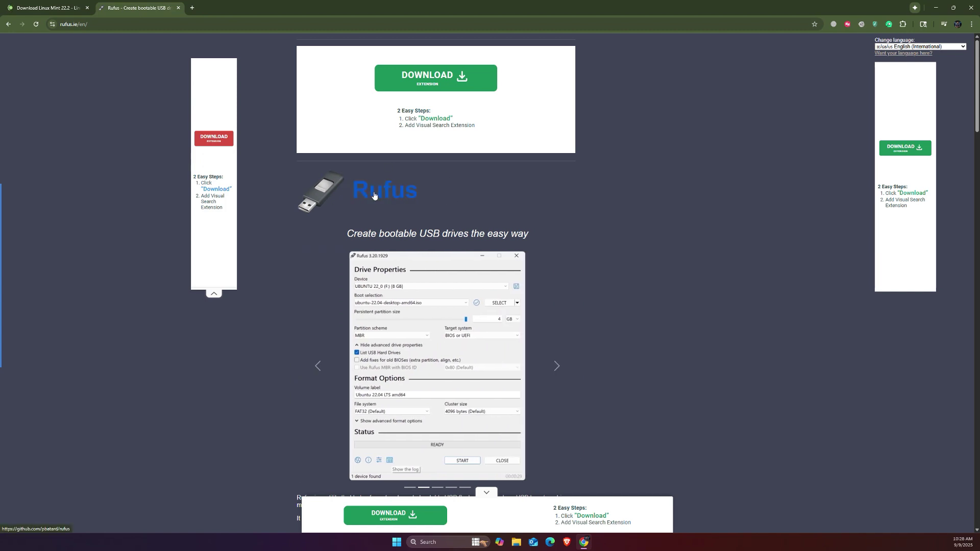
pyautogui.moveTo(378, 204); pyautogui.dragTo(419, 196)
pyautogui.click(468, 182)
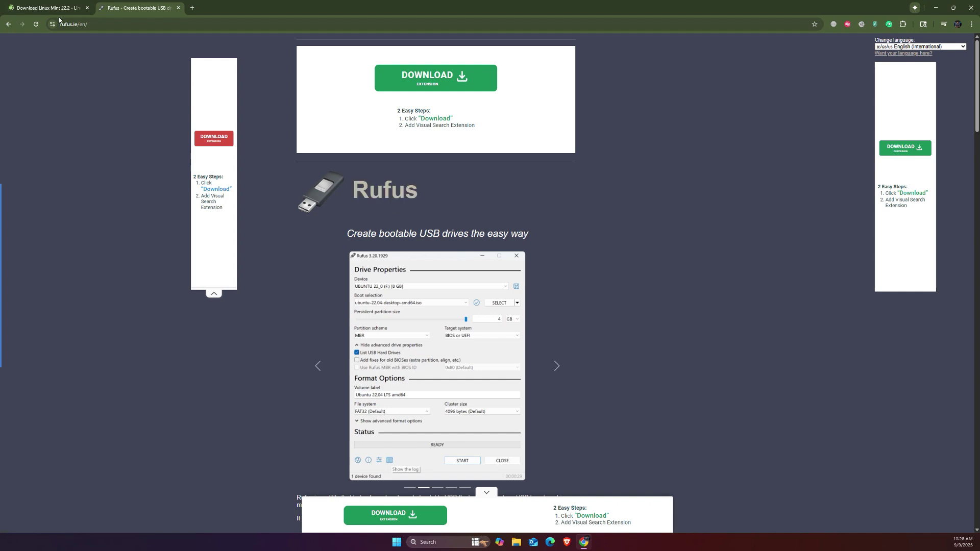
# Step: Back on the Linux Mint 22.2 download page, locate the Cinnamon Edition in the edition list
pyautogui.click(40, 12)
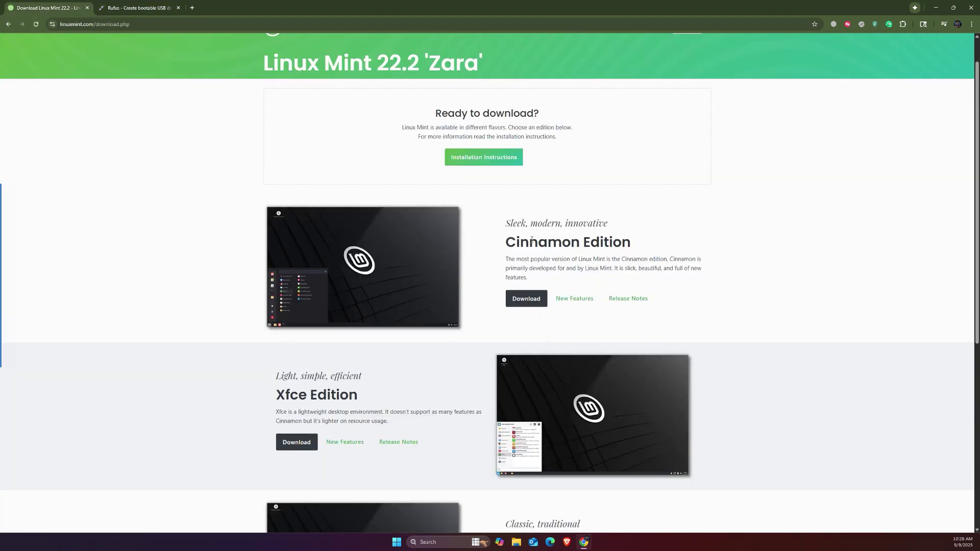
pyautogui.moveTo(504, 243); pyautogui.dragTo(640, 244)
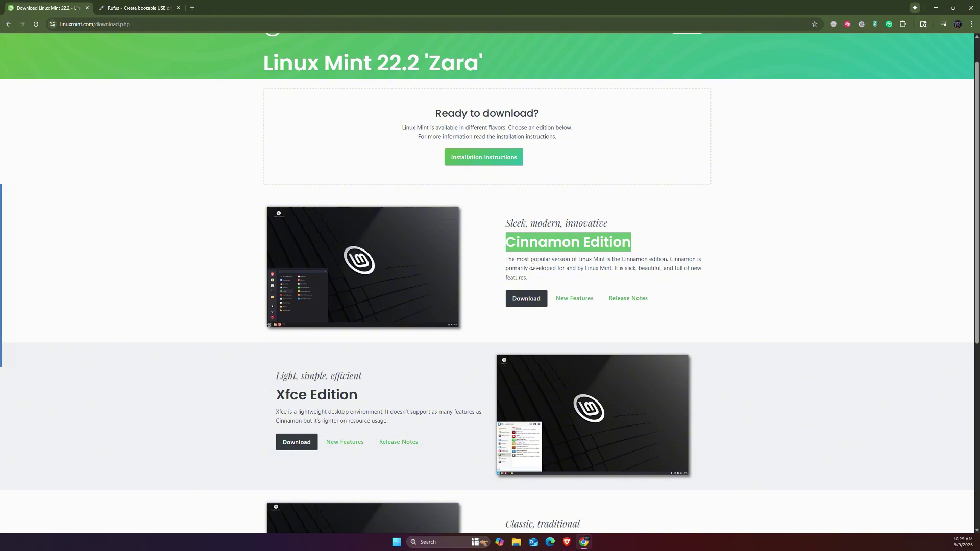
pyautogui.click(551, 233)
pyautogui.scroll(-2, 568, 243)
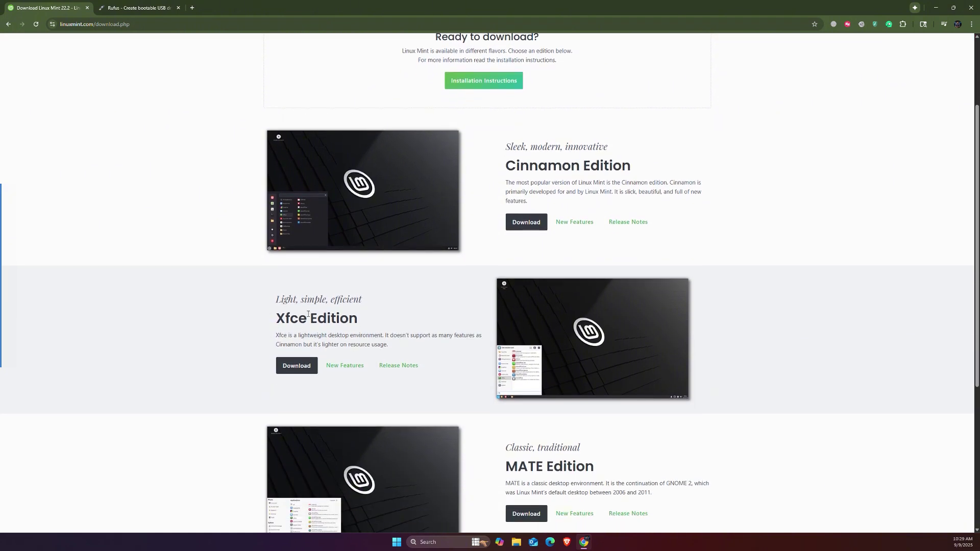
pyautogui.scroll(-2, 422, 308)
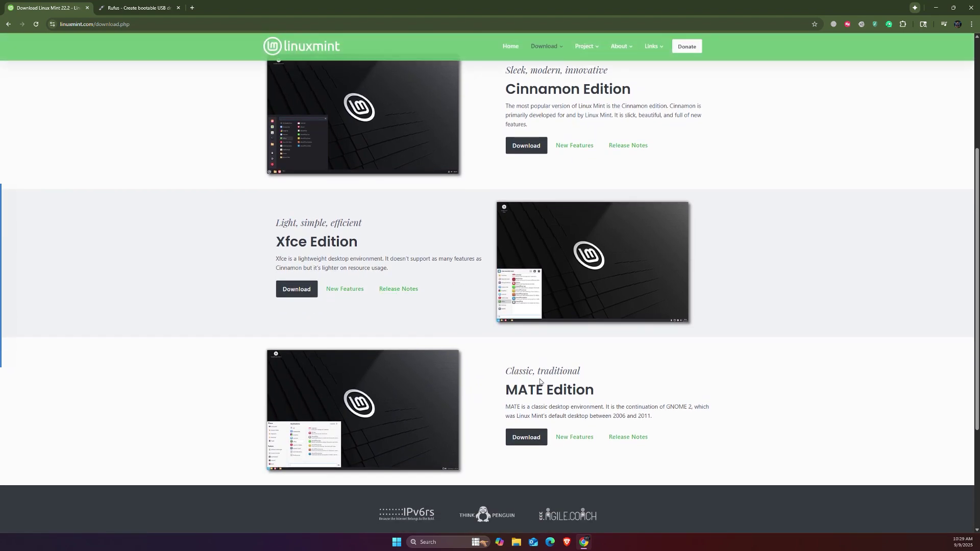
pyautogui.scroll(2, 545, 257)
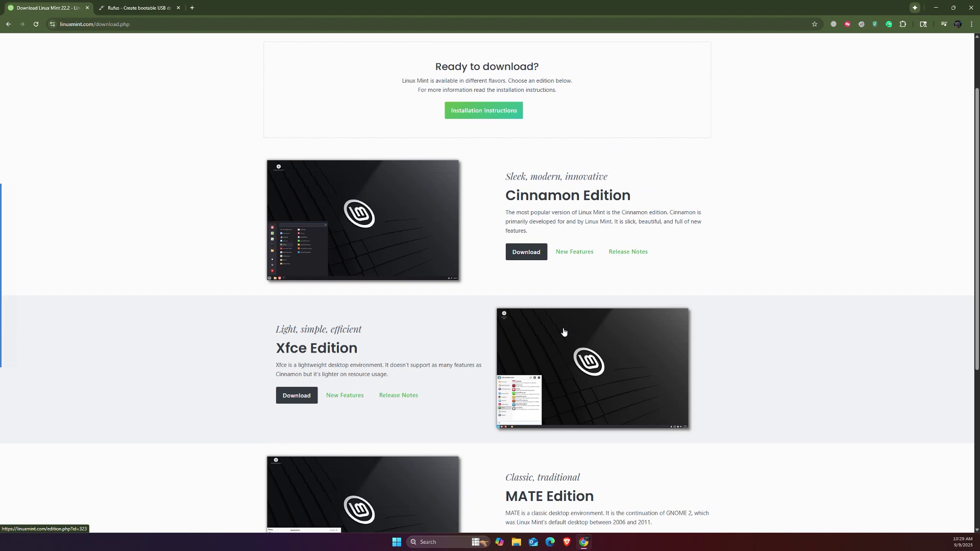
pyautogui.moveTo(504, 198); pyautogui.dragTo(631, 198)
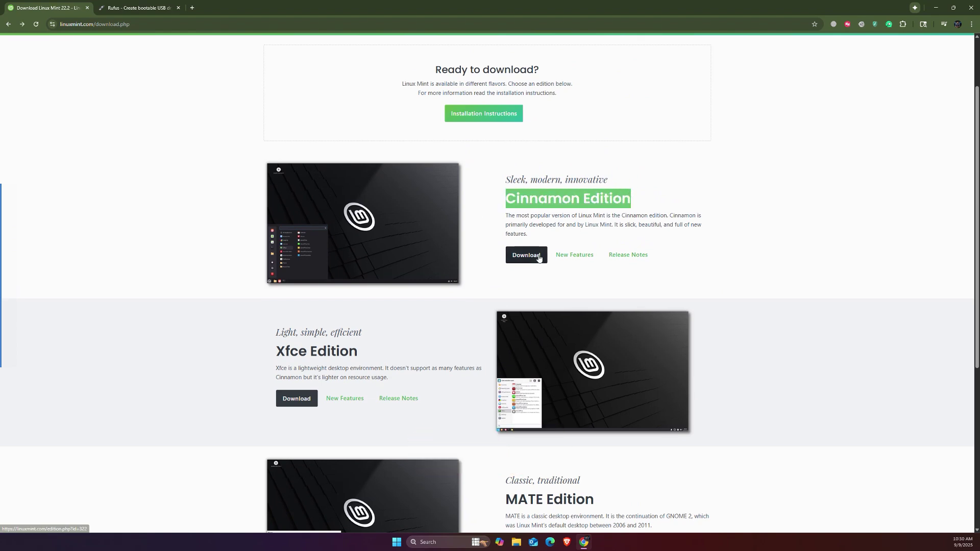
pyautogui.scroll(2, 538, 258)
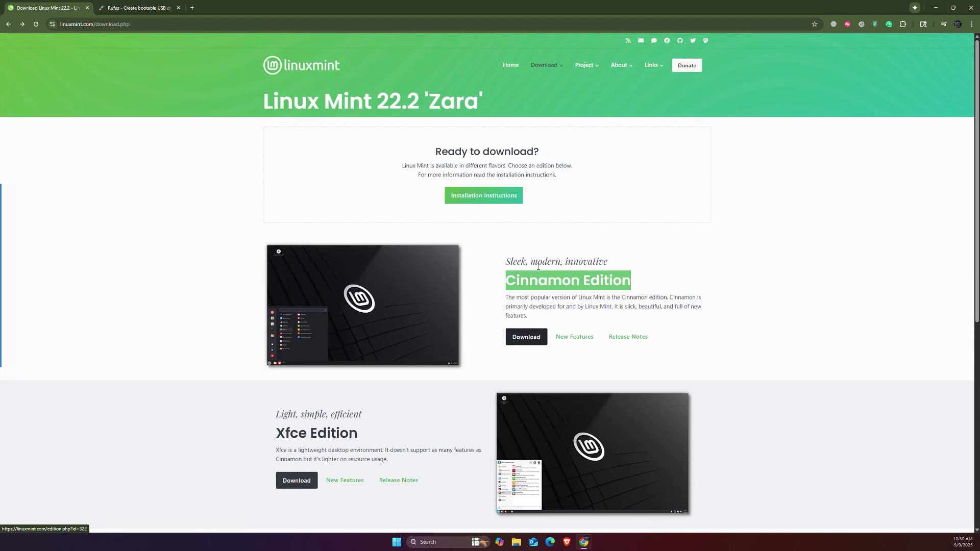
# Step: Open the Cinnamon Edition page and review its details, including the 3GB download size
pyautogui.click(528, 337)
pyautogui.moveTo(490, 223); pyautogui.dragTo(607, 300)
pyautogui.click(607, 300)
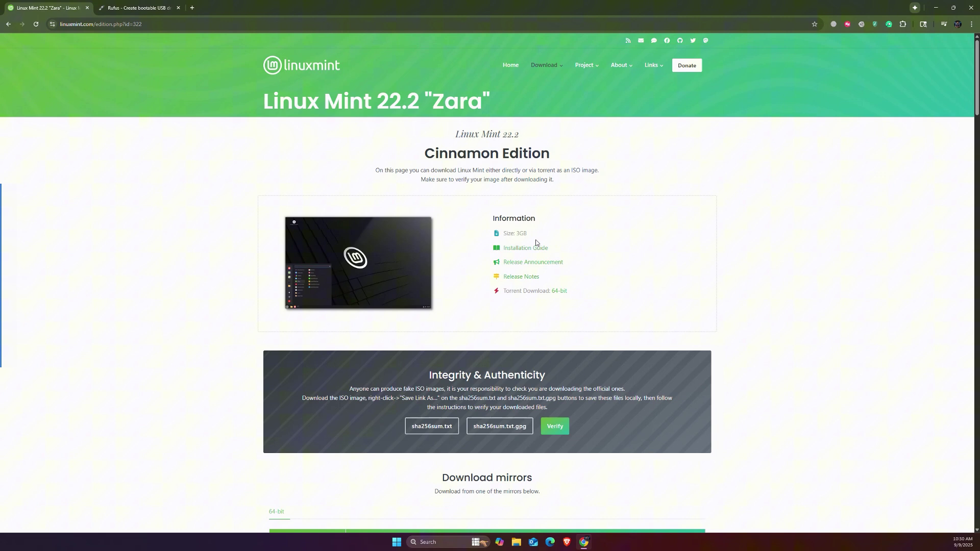
pyautogui.moveTo(517, 235); pyautogui.dragTo(531, 238)
# Step: Scroll to the mirrors and check the linuxmint-22.2-cinnamon-64bit.iso download progress
pyautogui.scroll(-1, 523, 258)
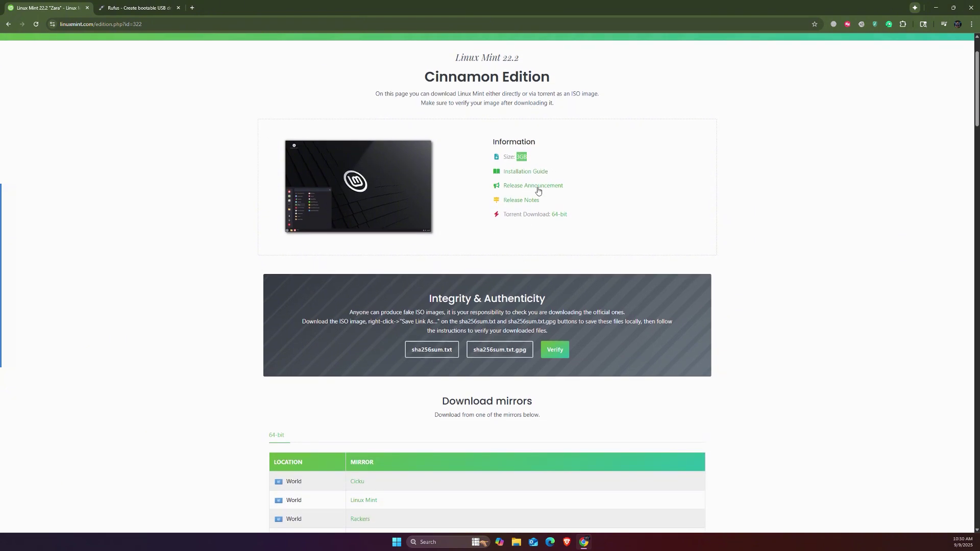
pyautogui.scroll(-2, 527, 237)
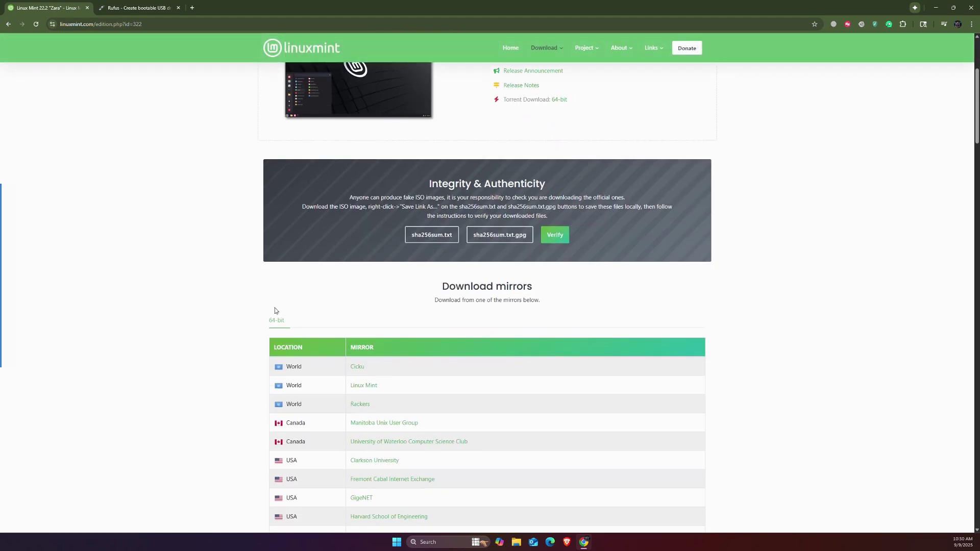
pyautogui.scroll(-1, 404, 354)
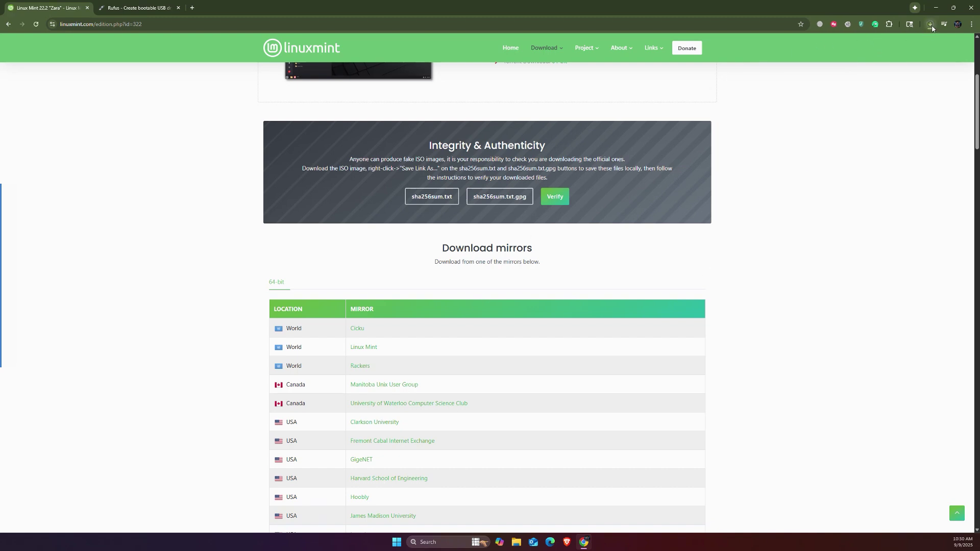
pyautogui.click(931, 25)
# Step: On rufus.ie, scroll to the Download section and download the rufus-4.9.exe Standard Windows x64 release
pyautogui.click(114, 8)
pyautogui.click(99, 24)
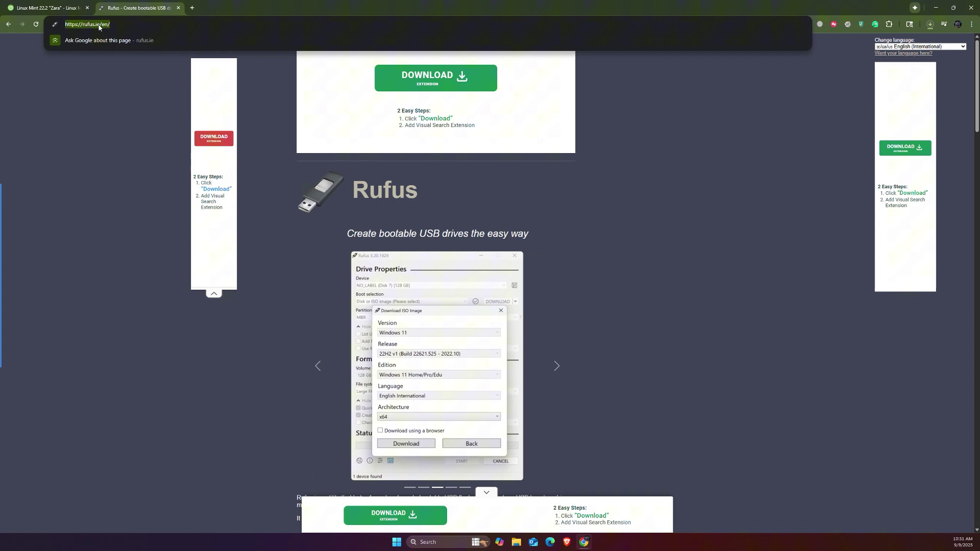
pyautogui.click(139, 25)
pyautogui.scroll(-2, 70, 213)
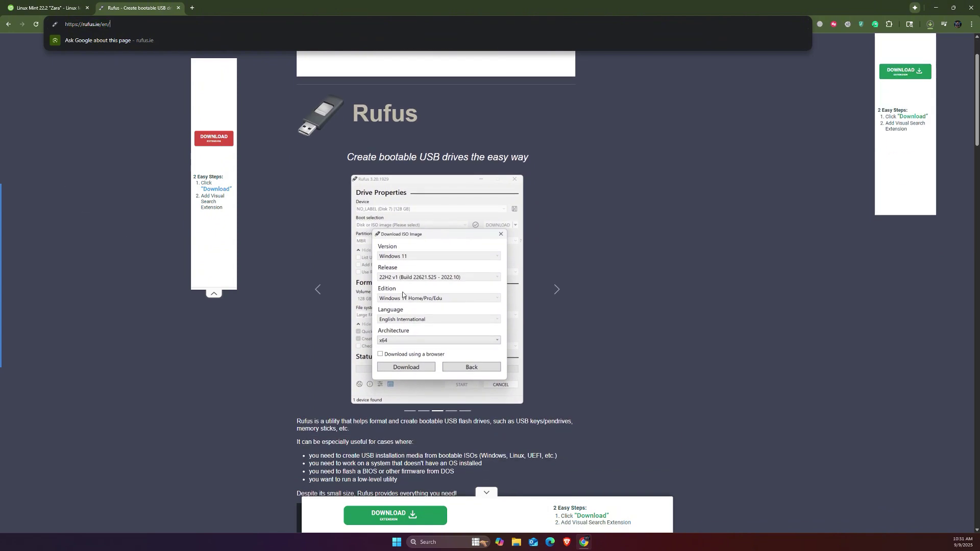
pyautogui.scroll(2, 536, 269)
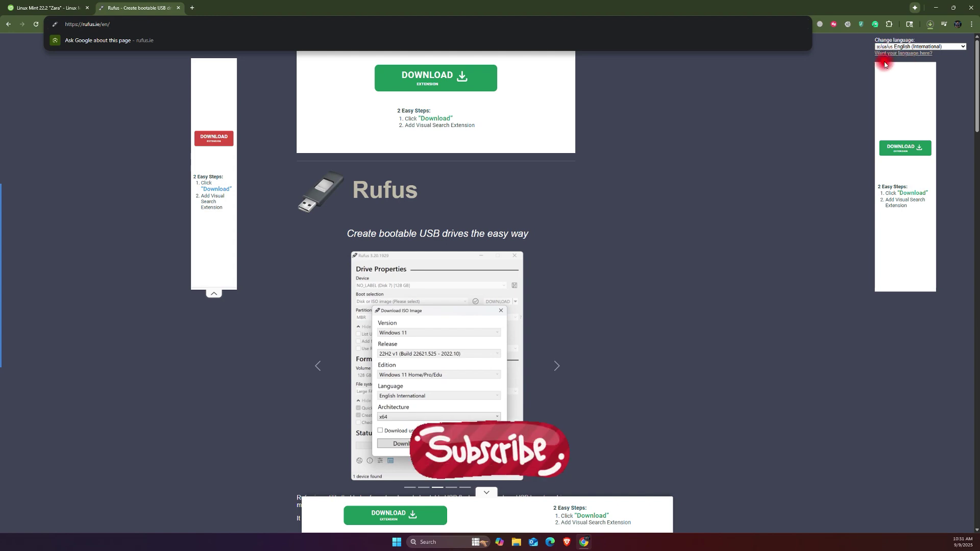
pyautogui.click(904, 63)
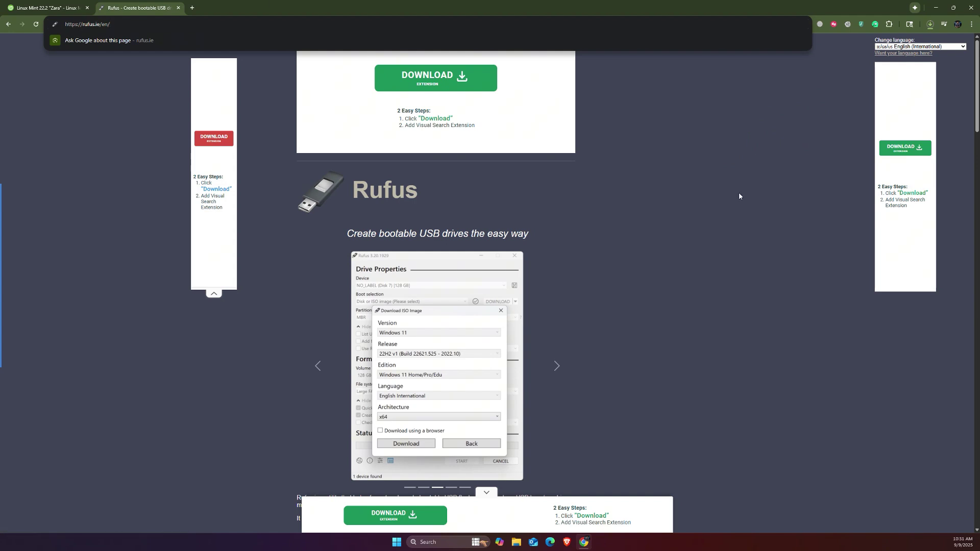
pyautogui.scroll(-4, 739, 196)
pyautogui.scroll(-3, 519, 254)
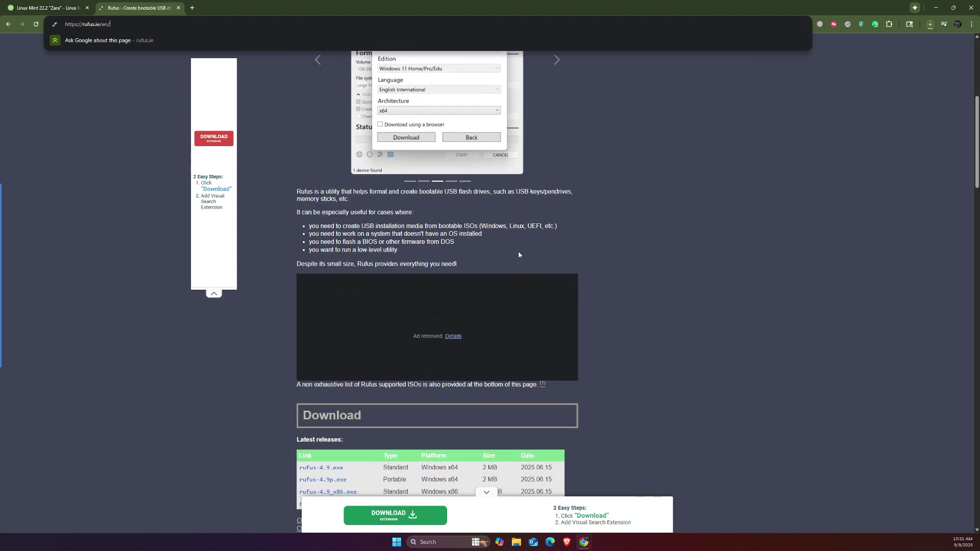
pyautogui.scroll(-3, 464, 287)
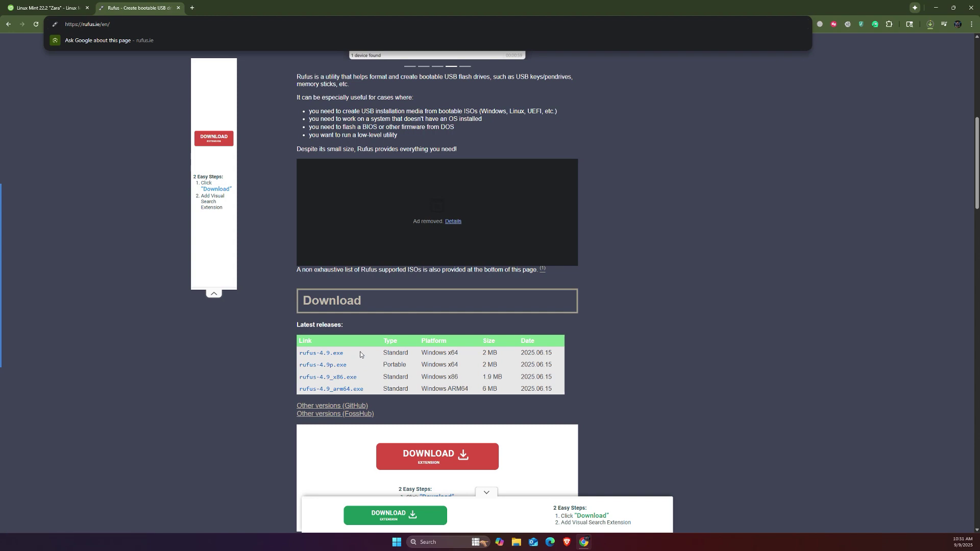
pyautogui.click(327, 353)
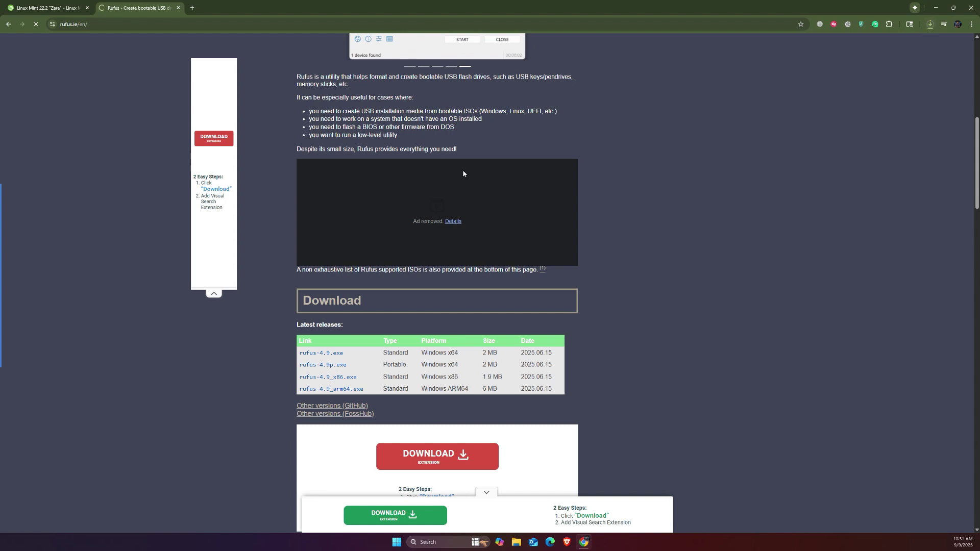
# Step: Verify rufus-4.9 (1).exe and the 2.8 GB Cinnamon ISO are done, then show the linux mint folder
pyautogui.click(930, 24)
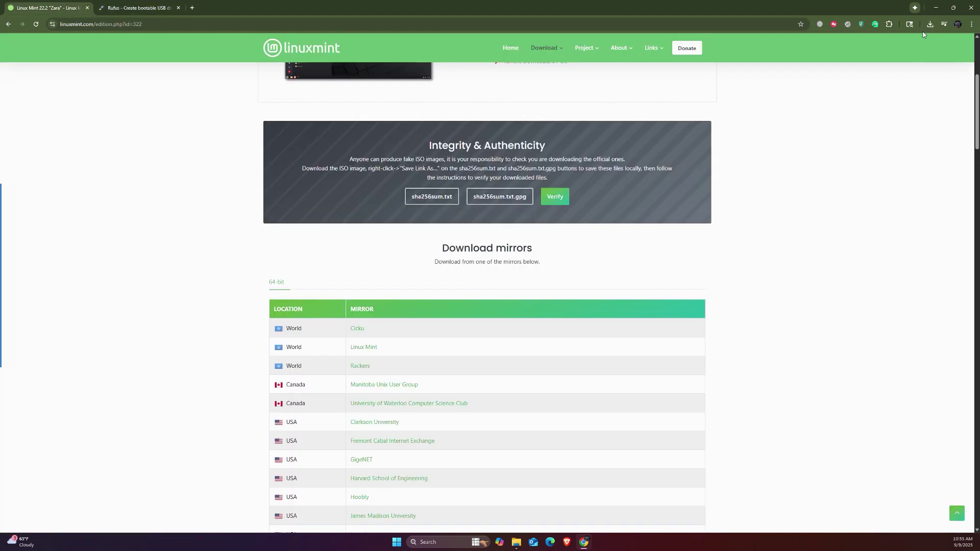
pyautogui.click(930, 24)
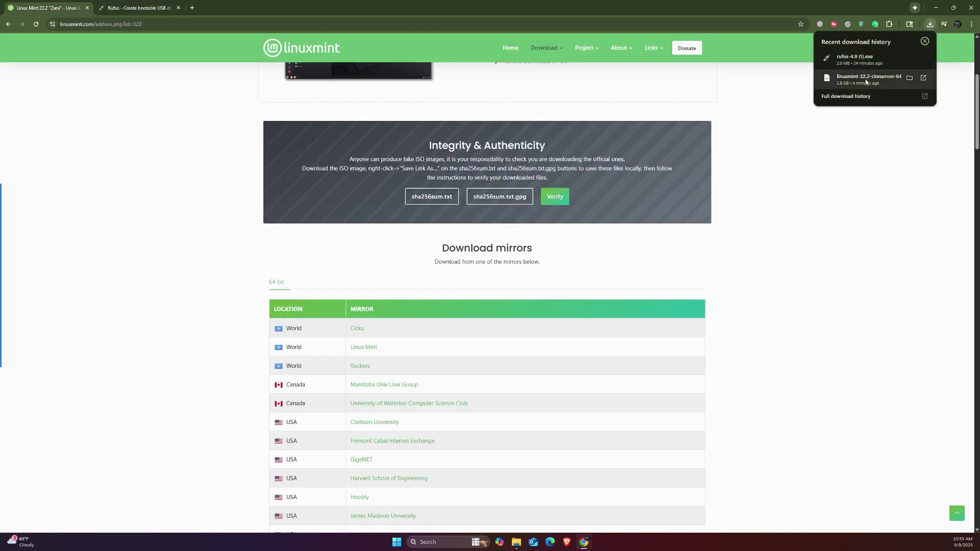
pyautogui.click(924, 41)
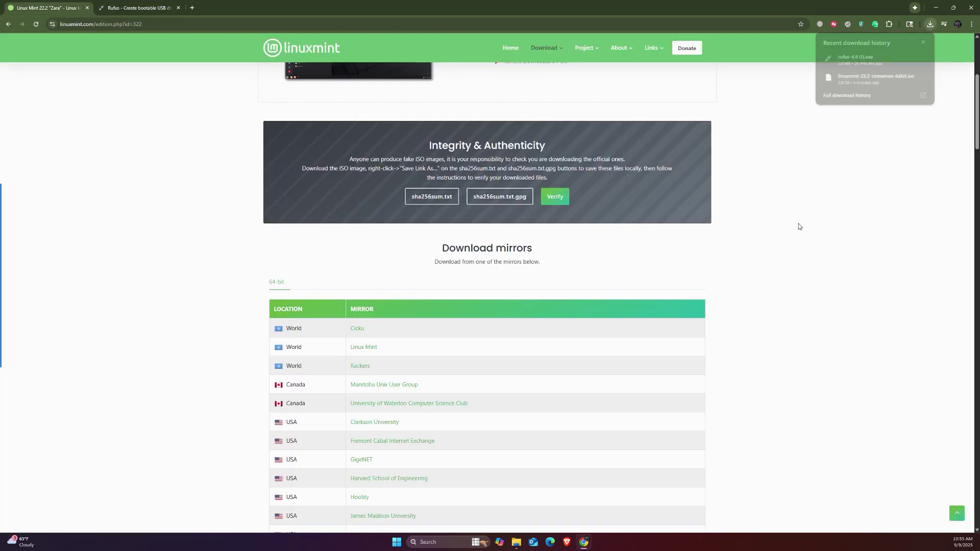
pyautogui.click(515, 542)
# Step: Launch rufus-4.9 (1) from the Downloads > linux mint folder
pyautogui.moveTo(173, 220)
pyautogui.mouseDown()
pyautogui.moveTo(188, 232)
pyautogui.moveTo(276, 239)
pyautogui.mouseUp()
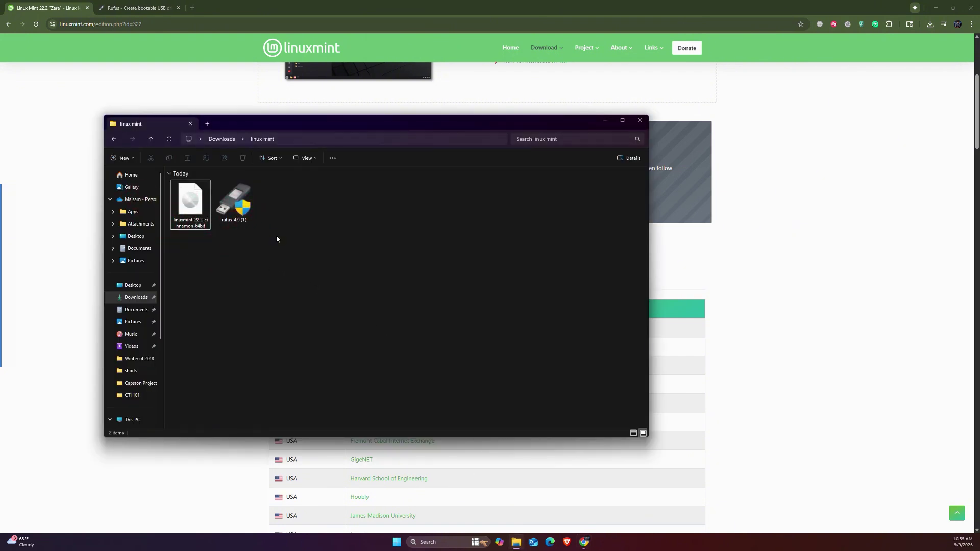
pyautogui.doubleClick(250, 213)
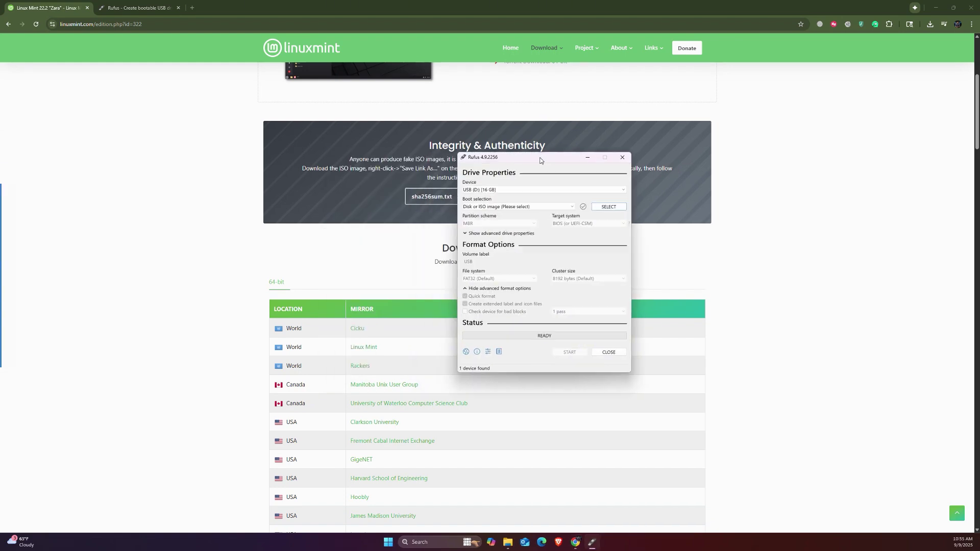
# Step: Keep USB (D:) [16 GB] as the target device and review the available boot types
pyautogui.moveTo(541, 155); pyautogui.dragTo(569, 160)
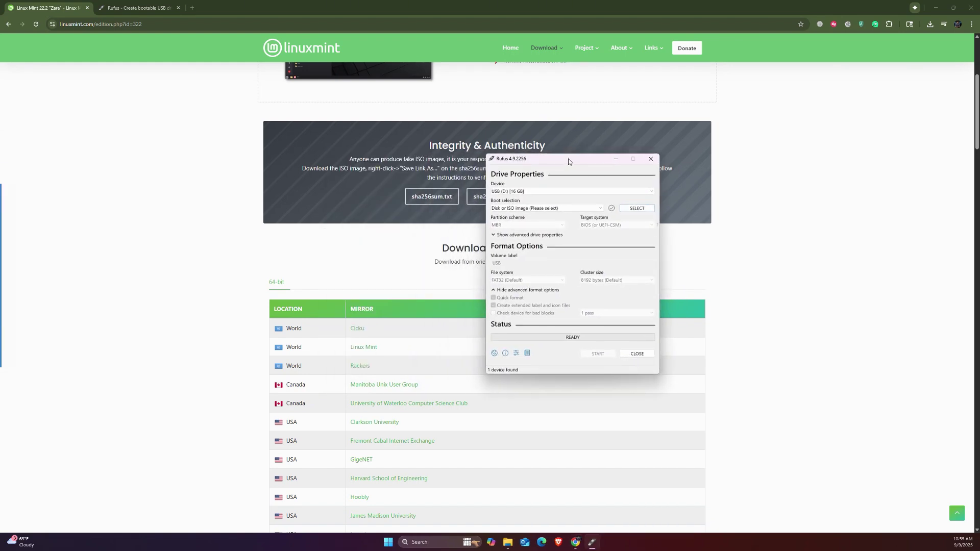
pyautogui.click(529, 192)
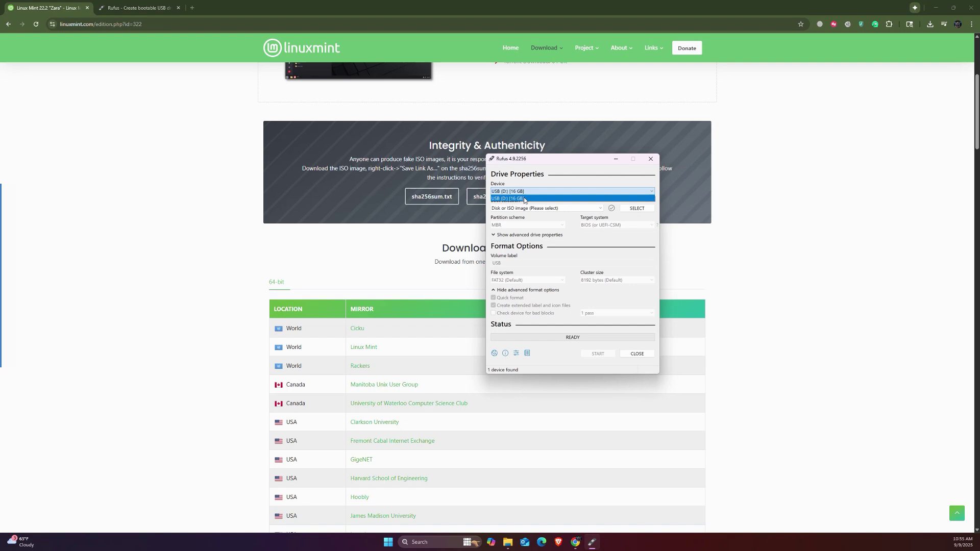
pyautogui.click(539, 183)
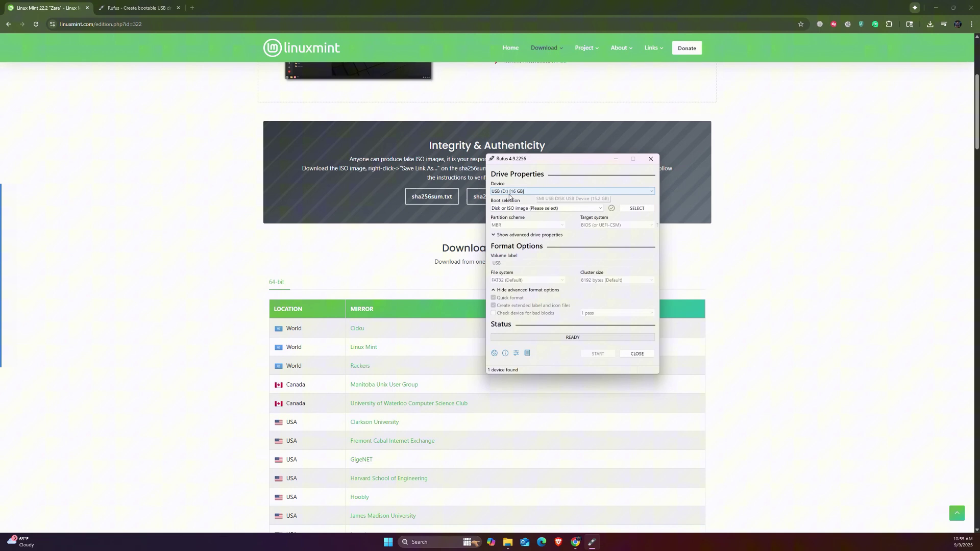
pyautogui.click(512, 194)
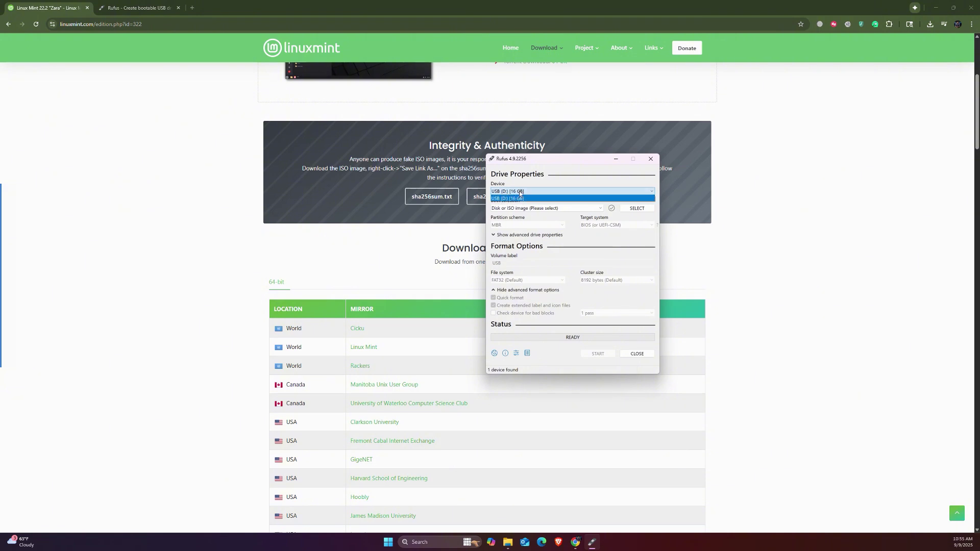
pyautogui.click(528, 184)
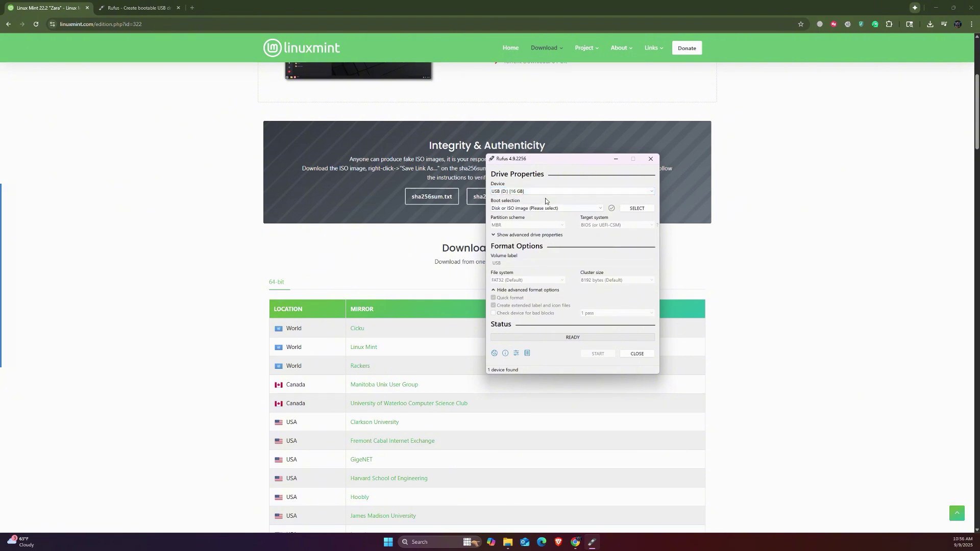
pyautogui.click(504, 193)
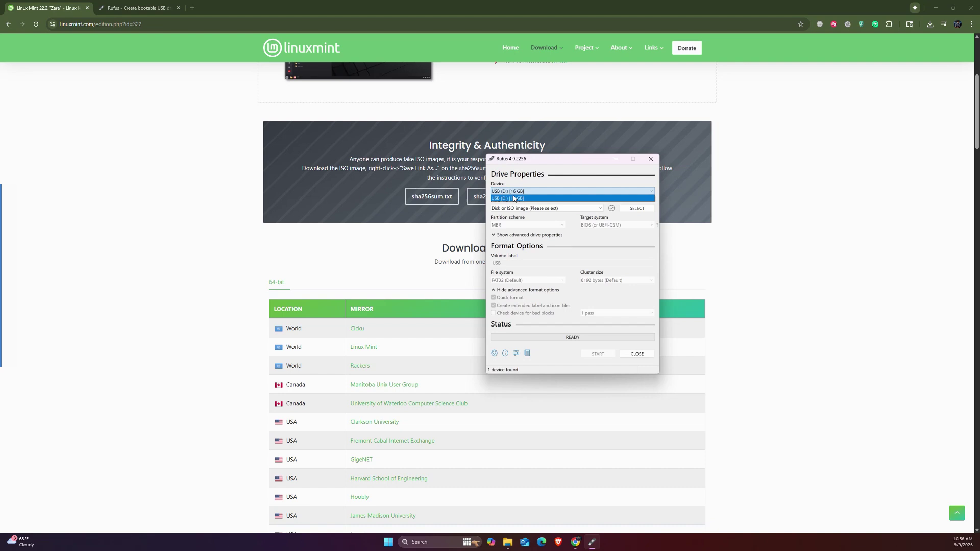
pyautogui.click(538, 199)
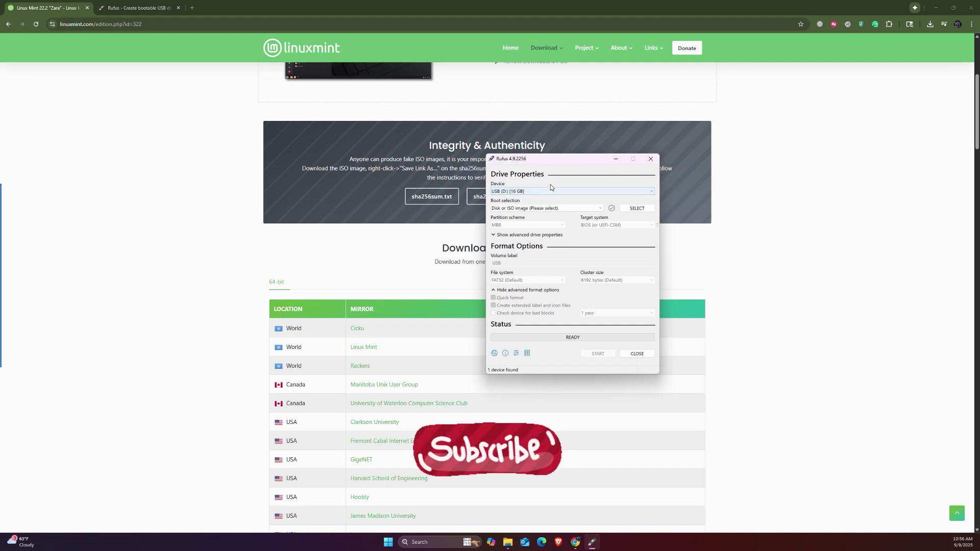
pyautogui.click(531, 209)
# Step: Load linuxmint-22.2-cinnamon-64bit.iso as the boot image, giving volume label Linux Mint 22.2 Cinnamon 64-bit
pyautogui.click(526, 221)
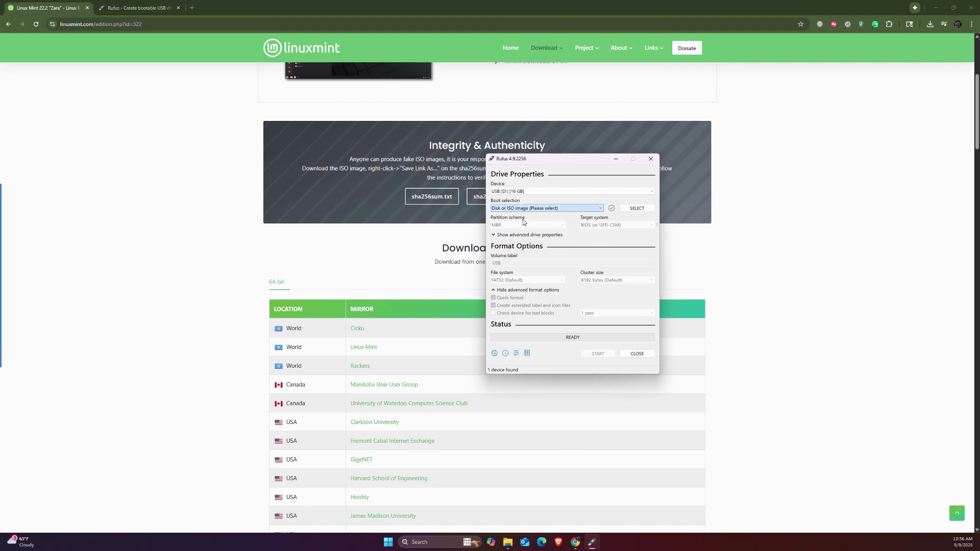
pyautogui.click(635, 209)
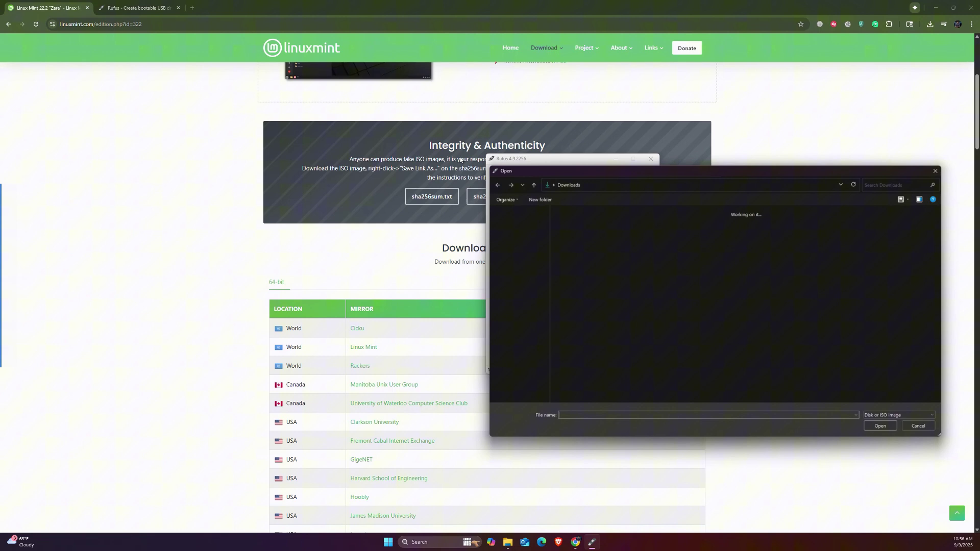
pyautogui.click(573, 233)
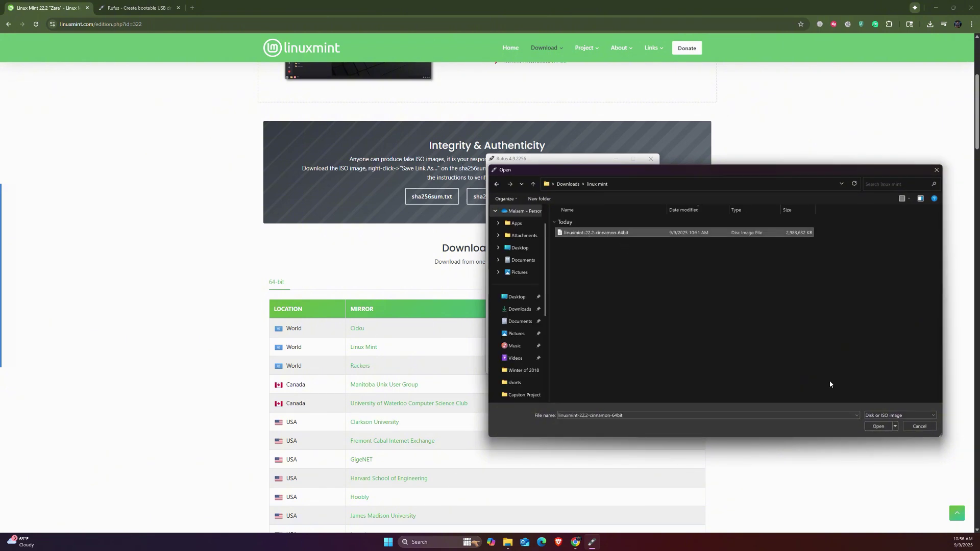
pyautogui.click(875, 427)
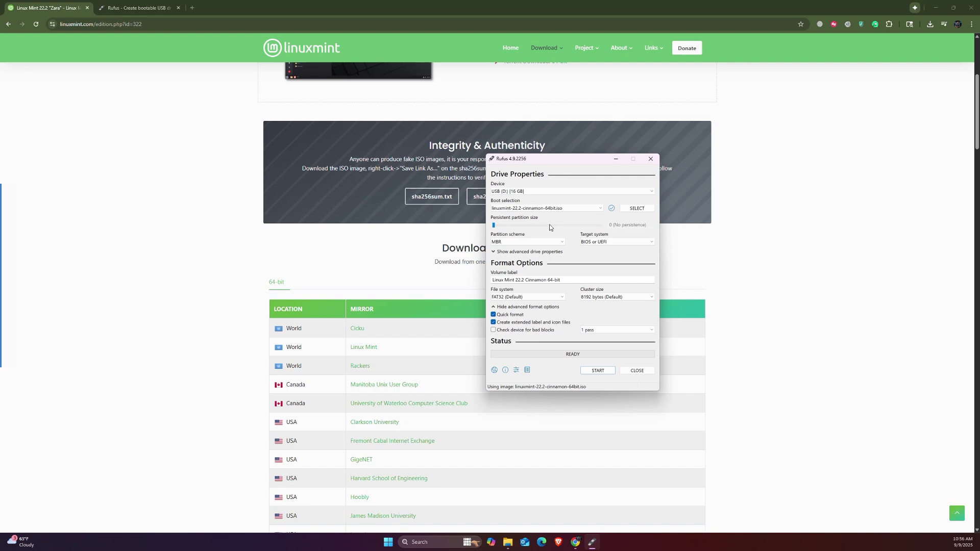
pyautogui.moveTo(560, 162); pyautogui.dragTo(515, 175)
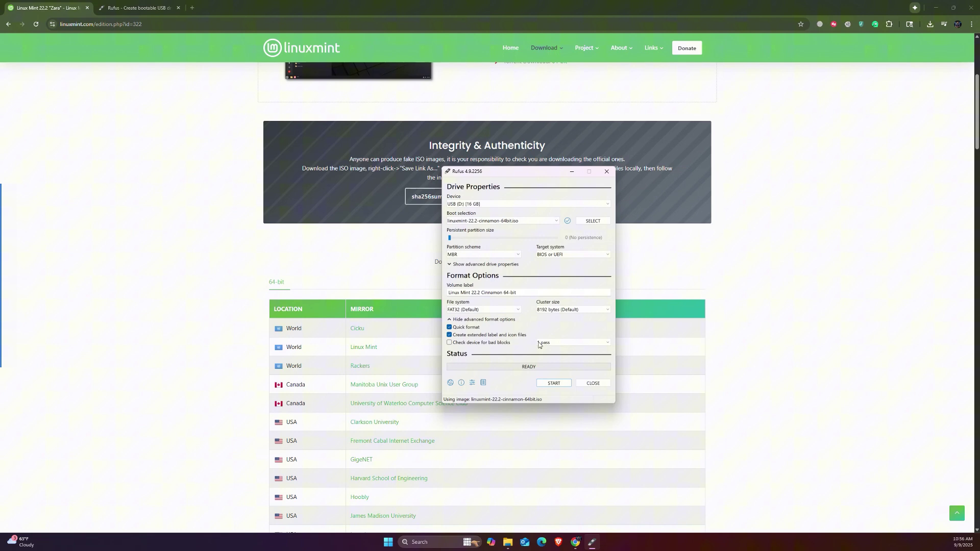
pyautogui.moveTo(545, 293); pyautogui.dragTo(439, 295)
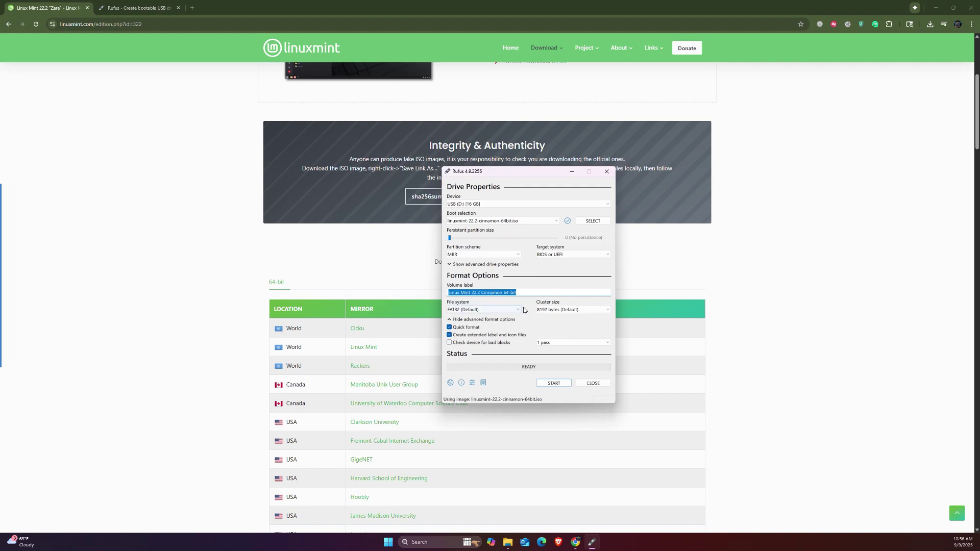
# Step: Start writing in ISO Image mode, allow the Syslinux download and accept erasing USB (D:)
pyautogui.click(548, 386)
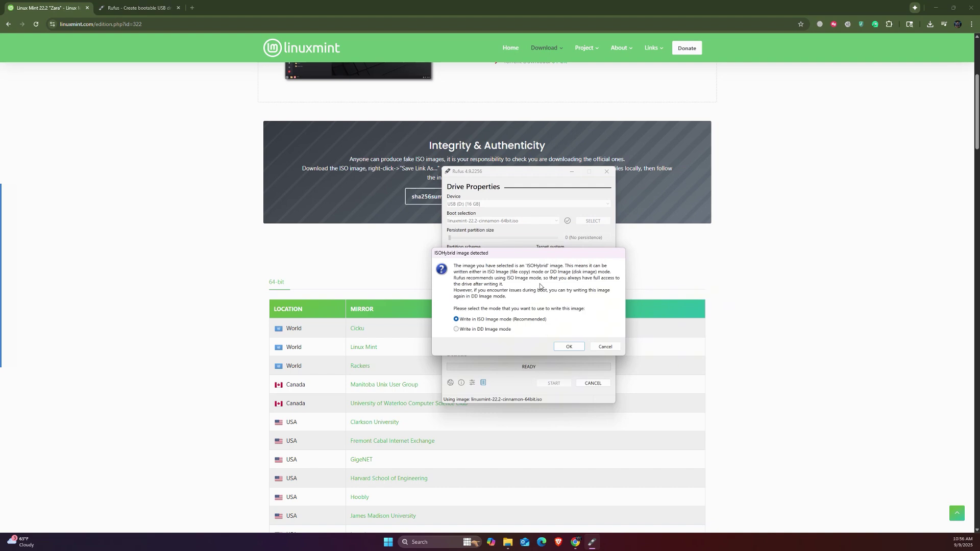
pyautogui.click(569, 347)
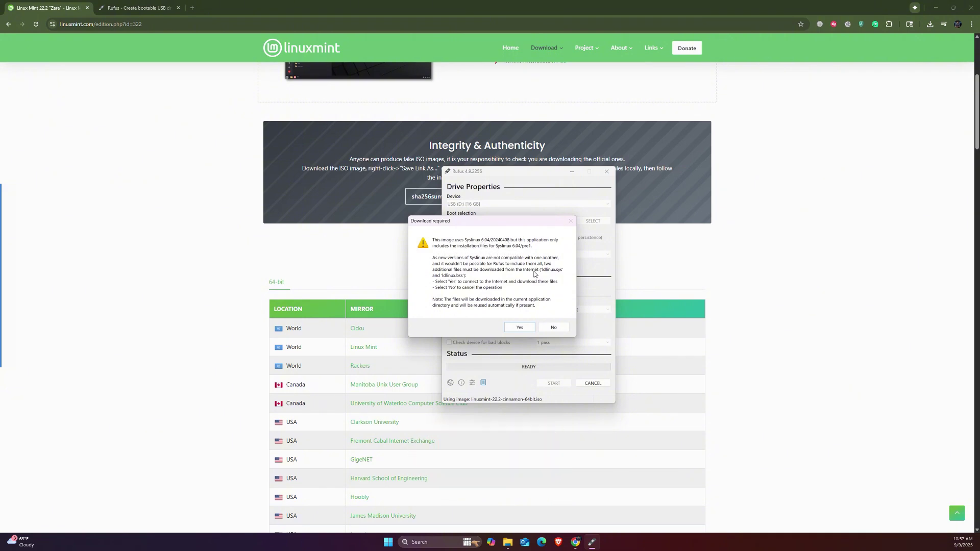
pyautogui.click(514, 329)
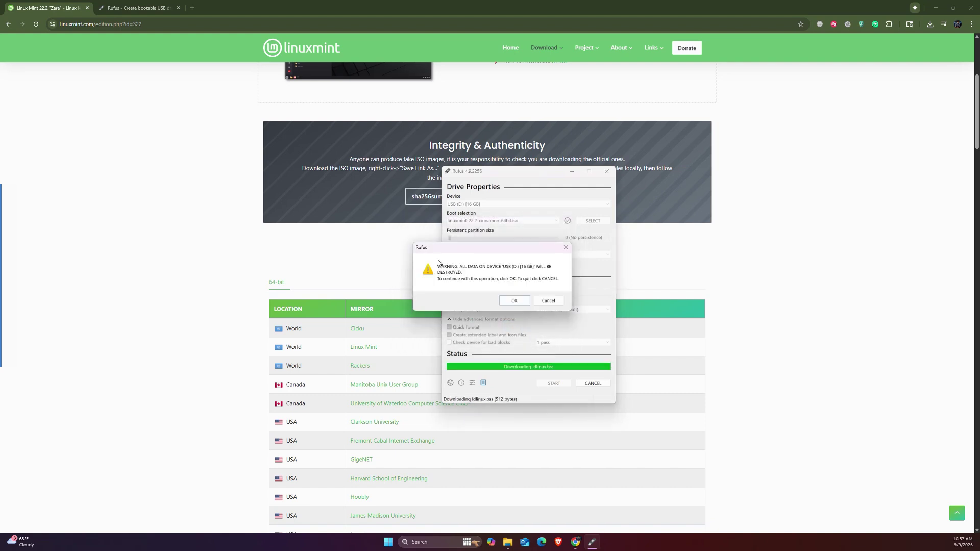
pyautogui.moveTo(424, 249); pyautogui.dragTo(448, 272)
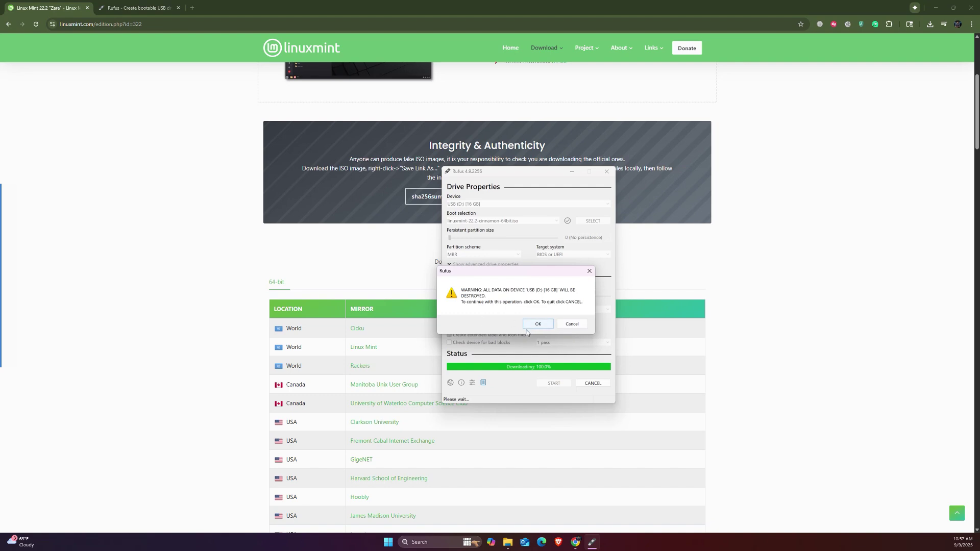
pyautogui.click(539, 329)
pyautogui.click(541, 326)
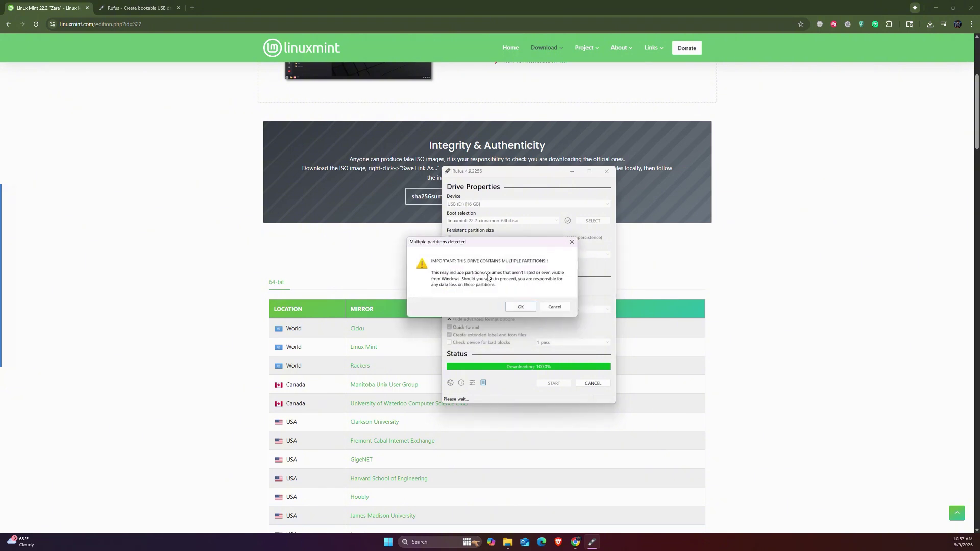
# Step: Accept the multiple-partitions warning, let the copy reach READY, and close Rufus
pyautogui.click(520, 306)
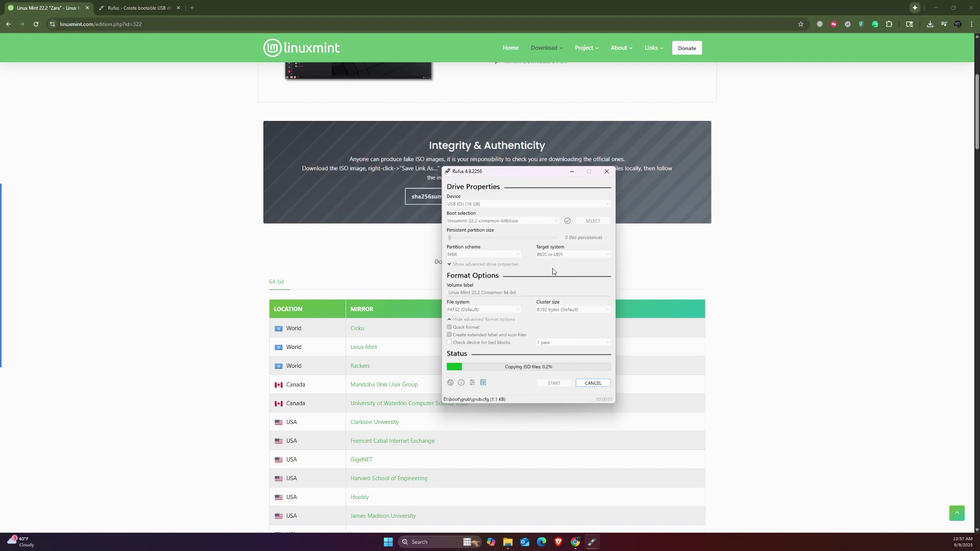
pyautogui.click(525, 372)
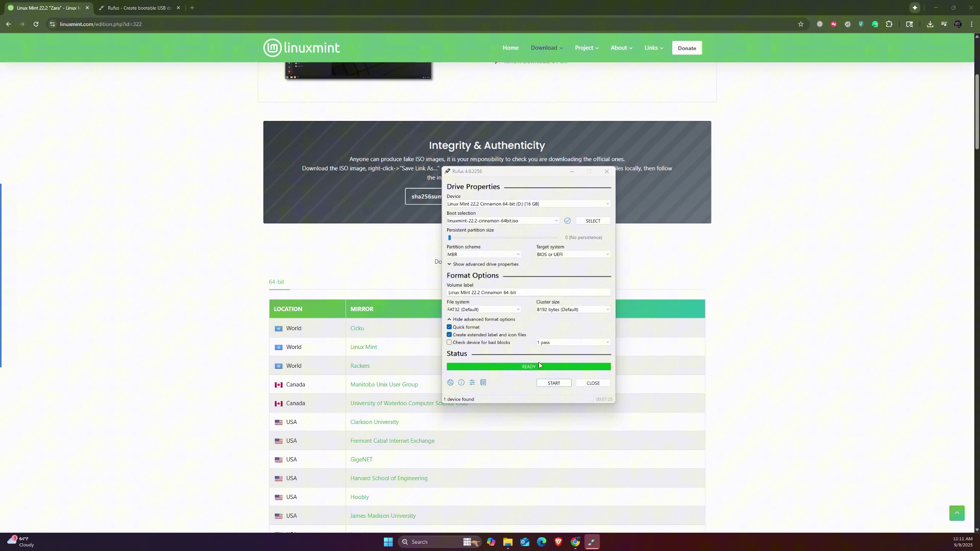
pyautogui.click(607, 173)
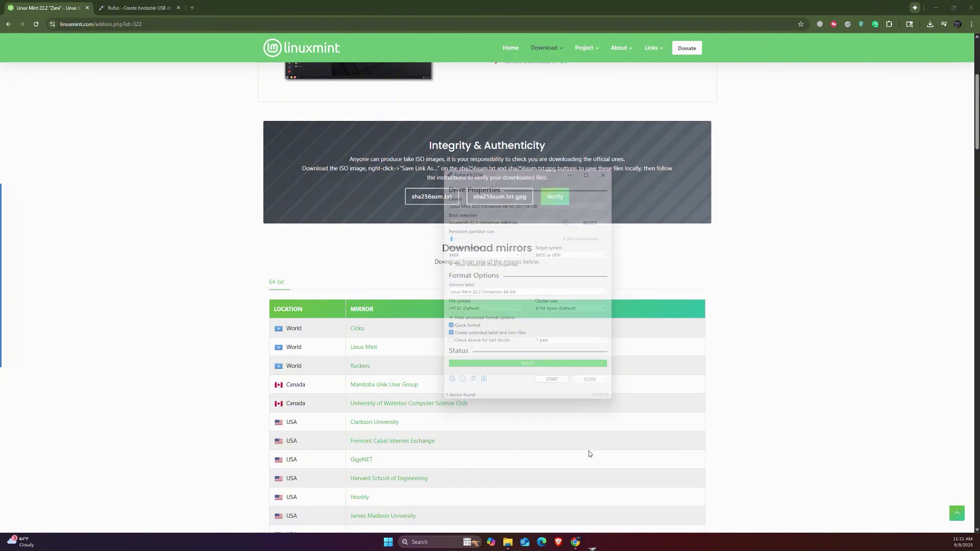
pyautogui.click(516, 543)
pyautogui.click(132, 356)
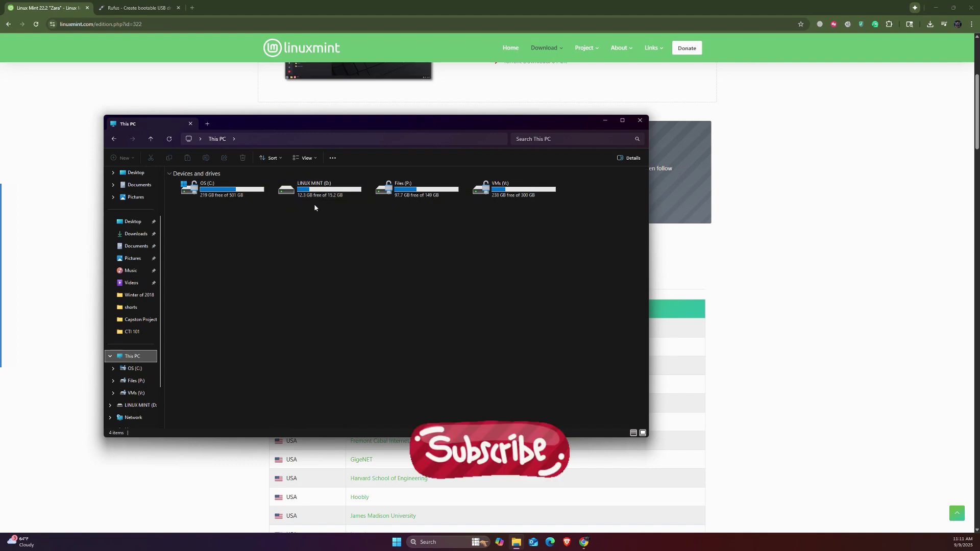
pyautogui.click(314, 229)
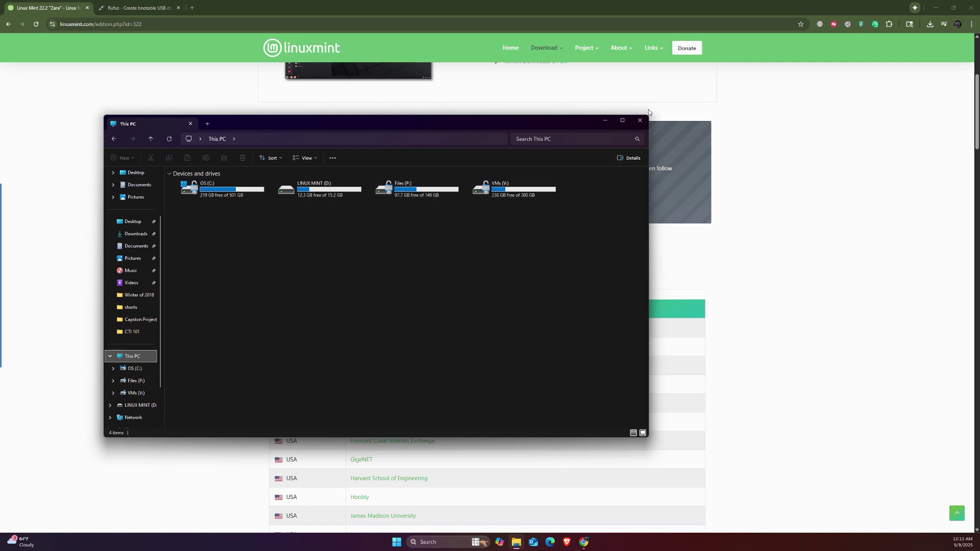
pyautogui.click(639, 120)
pyautogui.scroll(5, 476, 244)
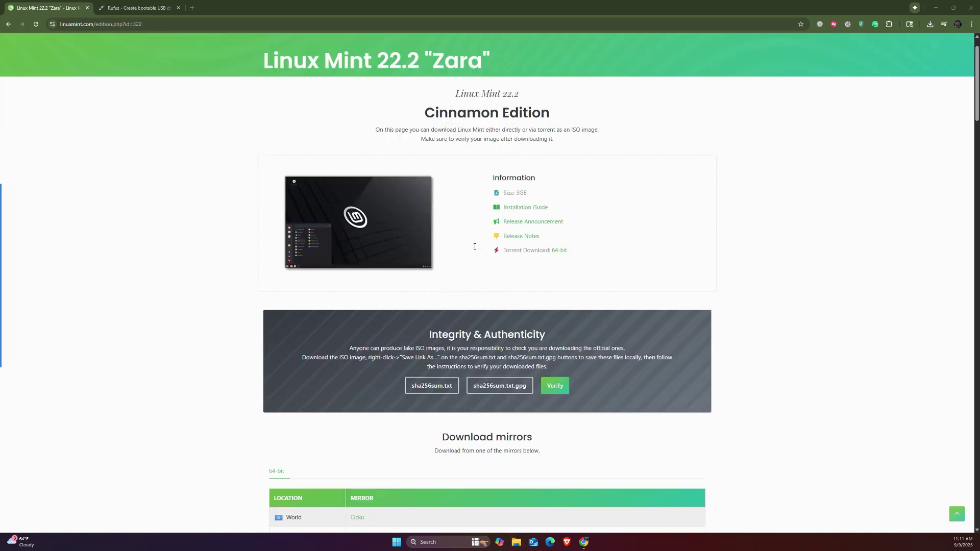